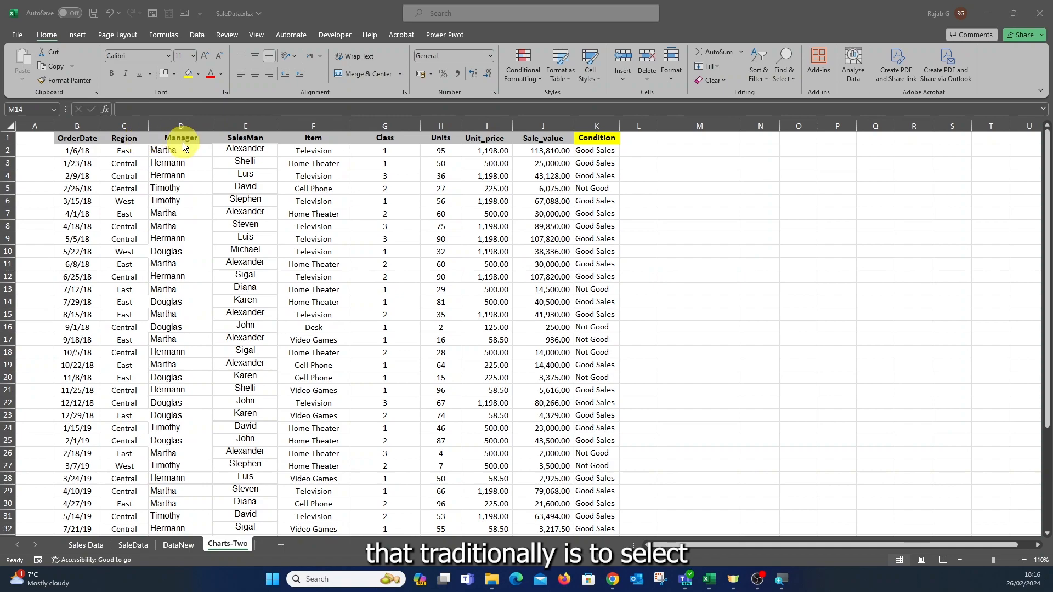
# Insert a trial clustered column chart of SalesMan and Sale_value, move it, then delete it.
pyautogui.click(242, 149)
pyautogui.click(241, 127)
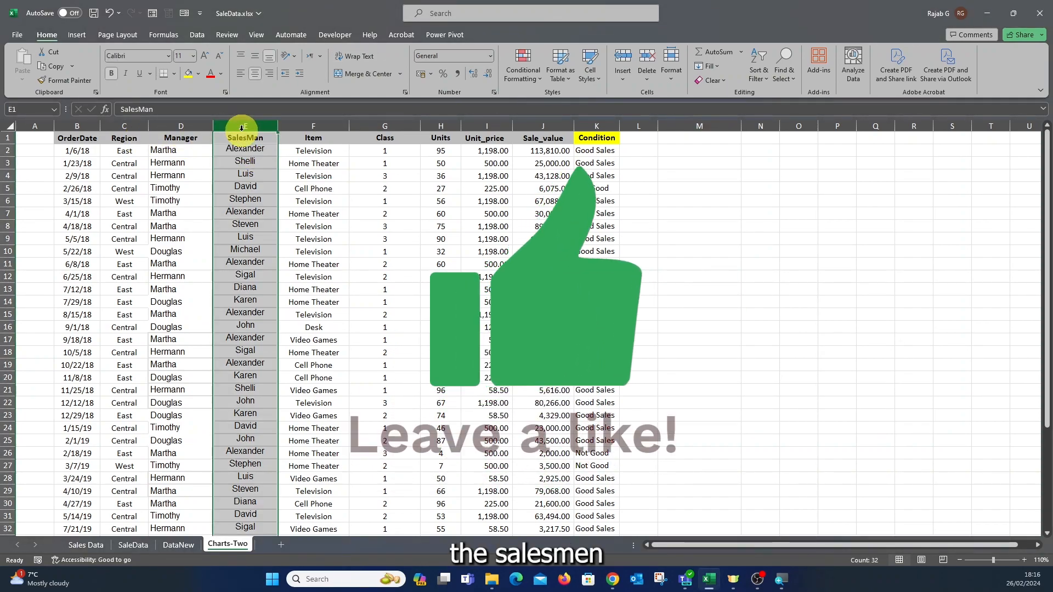
pyautogui.keyDown('ctrl'); pyautogui.click(536, 122); pyautogui.keyUp('ctrl')
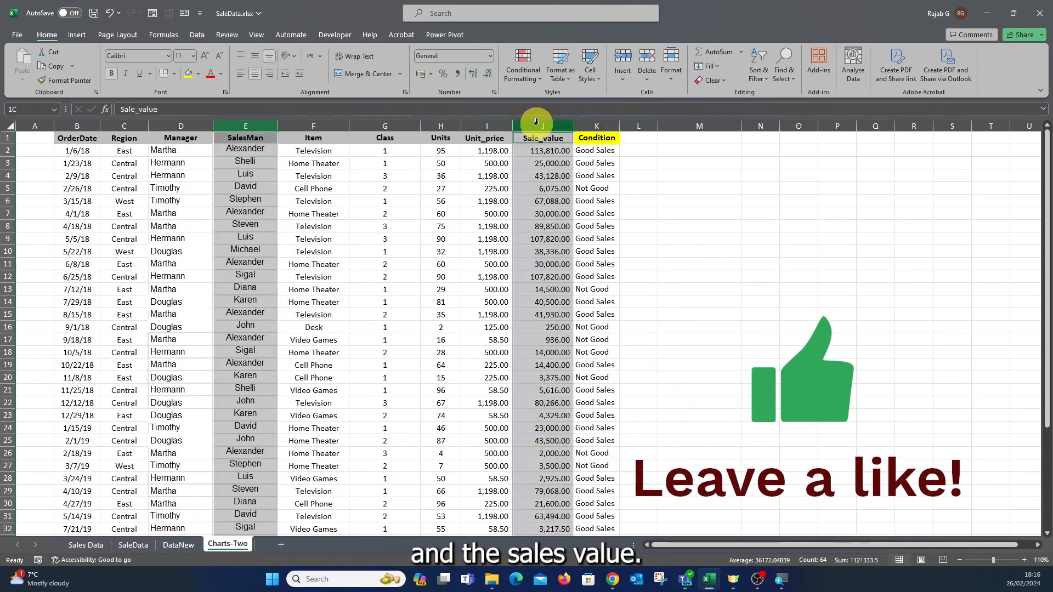
pyautogui.click(76, 40)
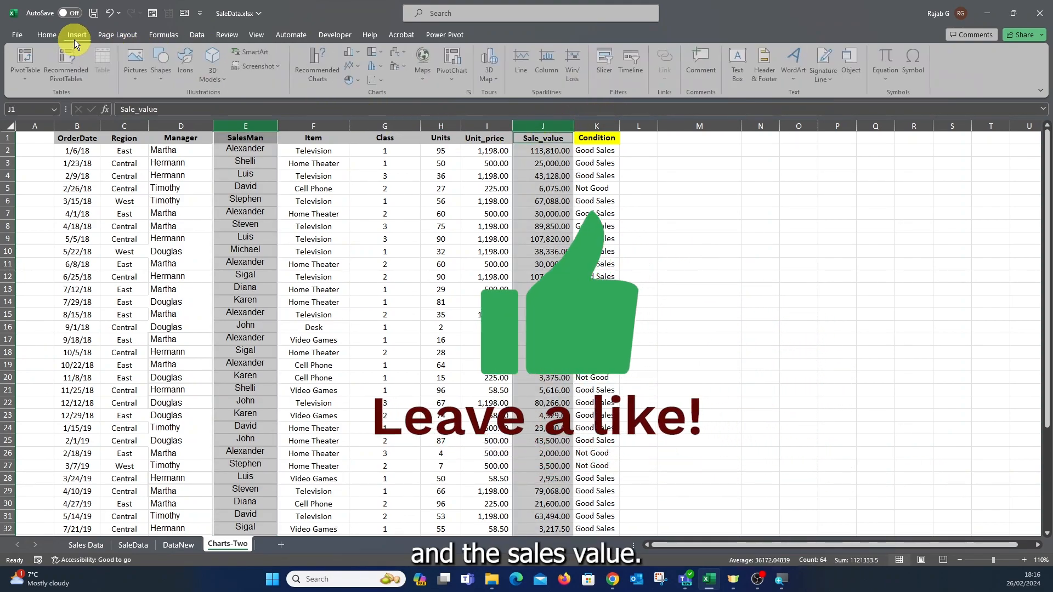
pyautogui.click(353, 52)
pyautogui.click(354, 94)
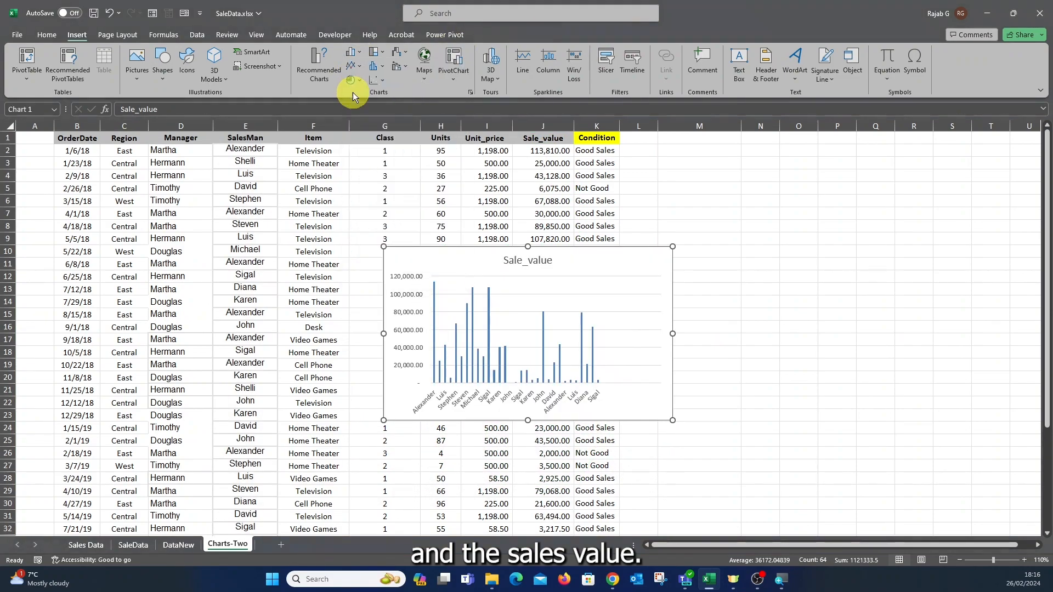
pyautogui.moveTo(597, 280); pyautogui.dragTo(818, 225)
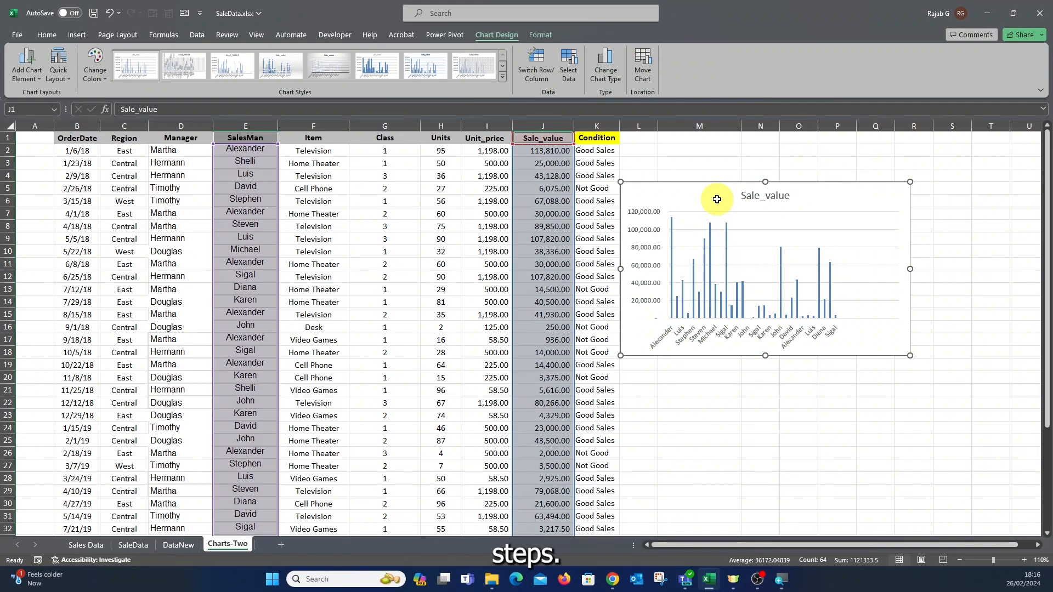
pyautogui.press('Delete')
pyautogui.click(717, 199)
# Copy the salesman names E2:E32 and paste them into column M from M2.
pyautogui.click(255, 150)
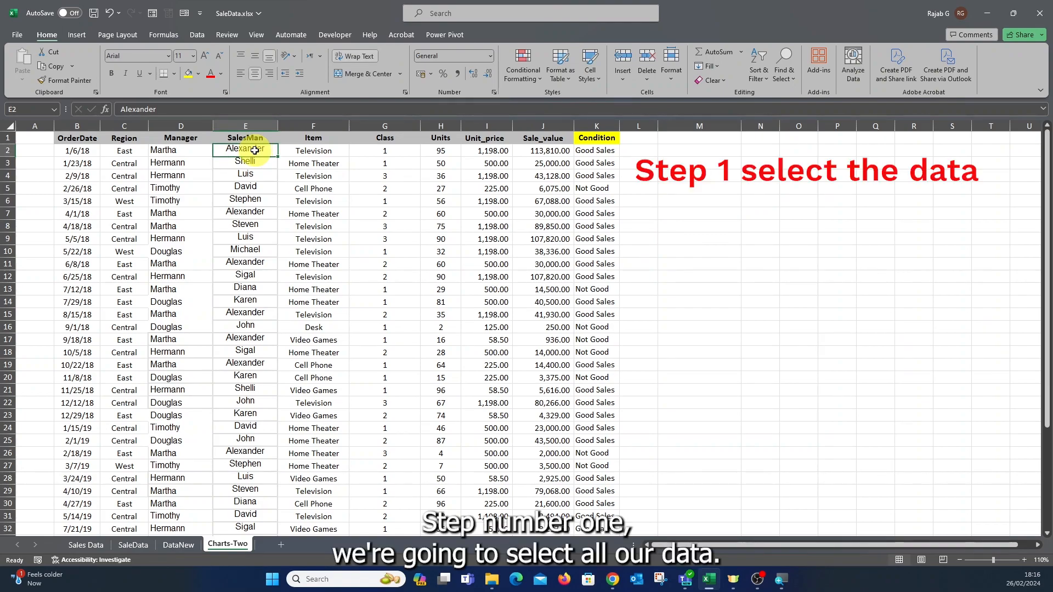
pyautogui.hotkey('ctrl', 'shift', 'Down')
pyautogui.hotkey('ctrl', 'c')
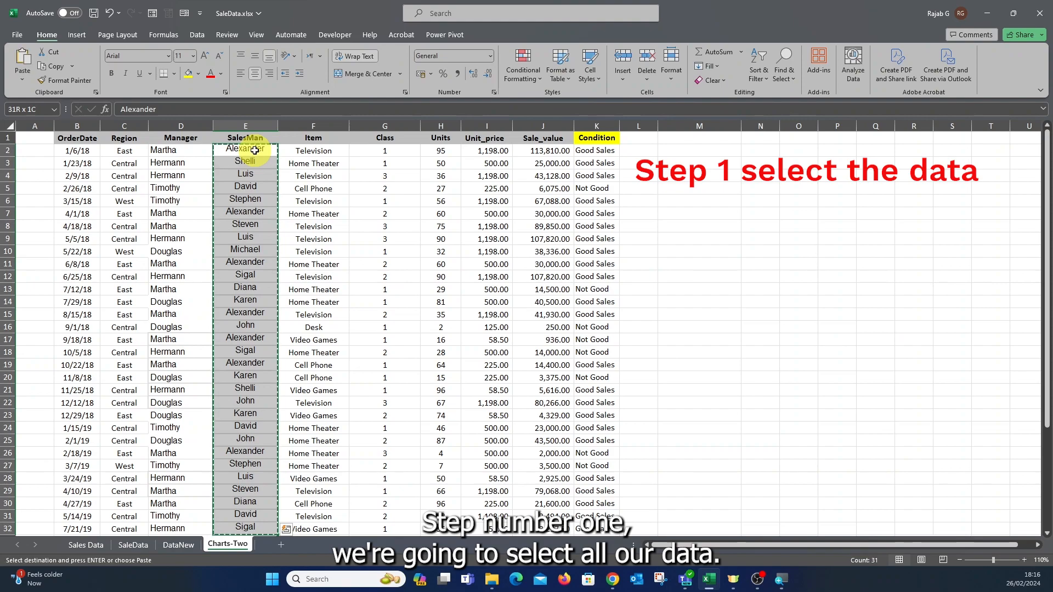
pyautogui.click(706, 152)
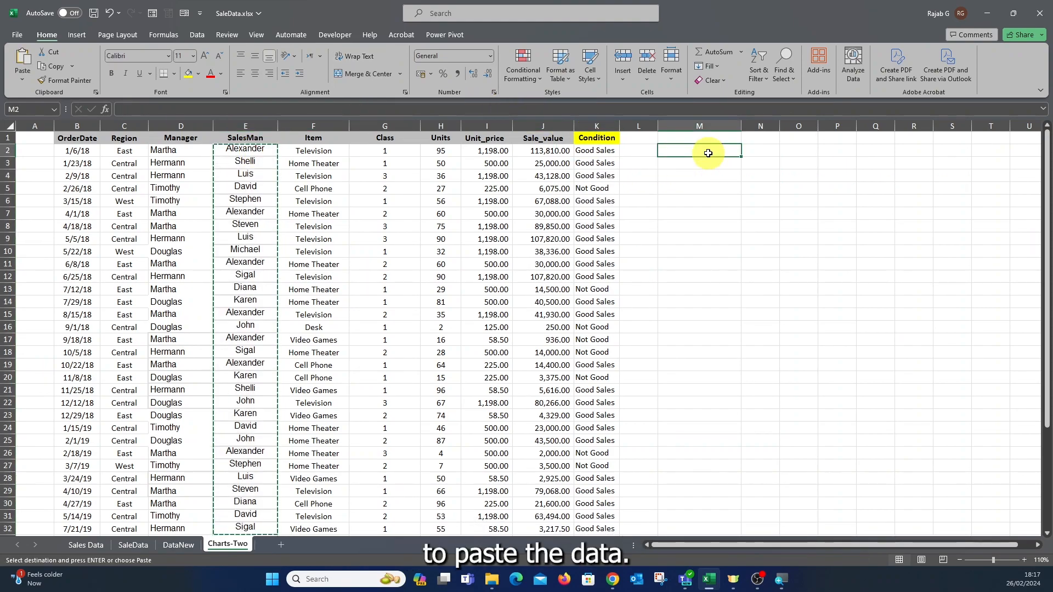
pyautogui.hotkey('ctrl', 'v')
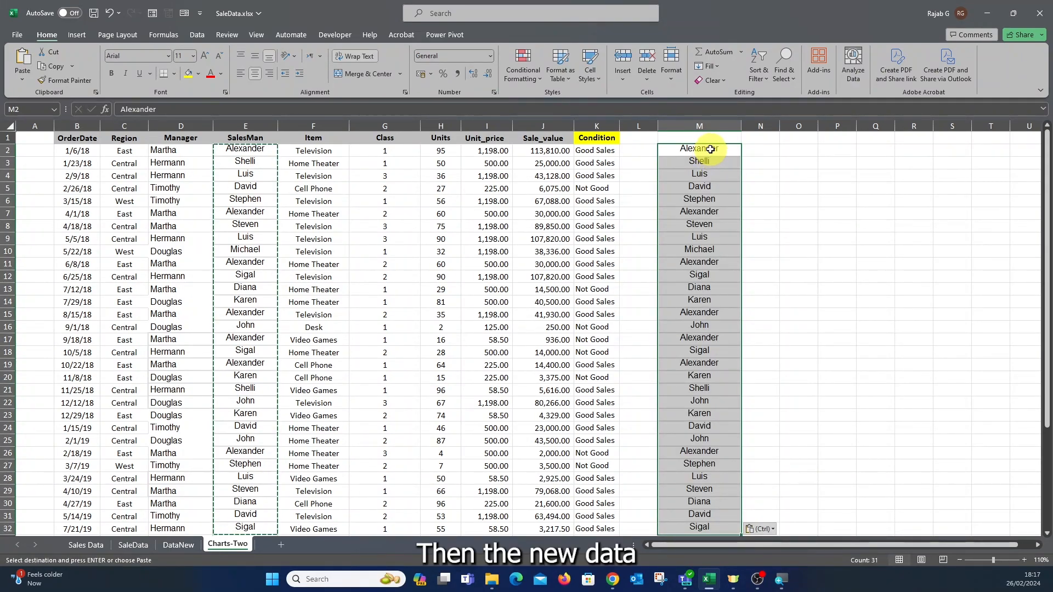
pyautogui.press('Escape')
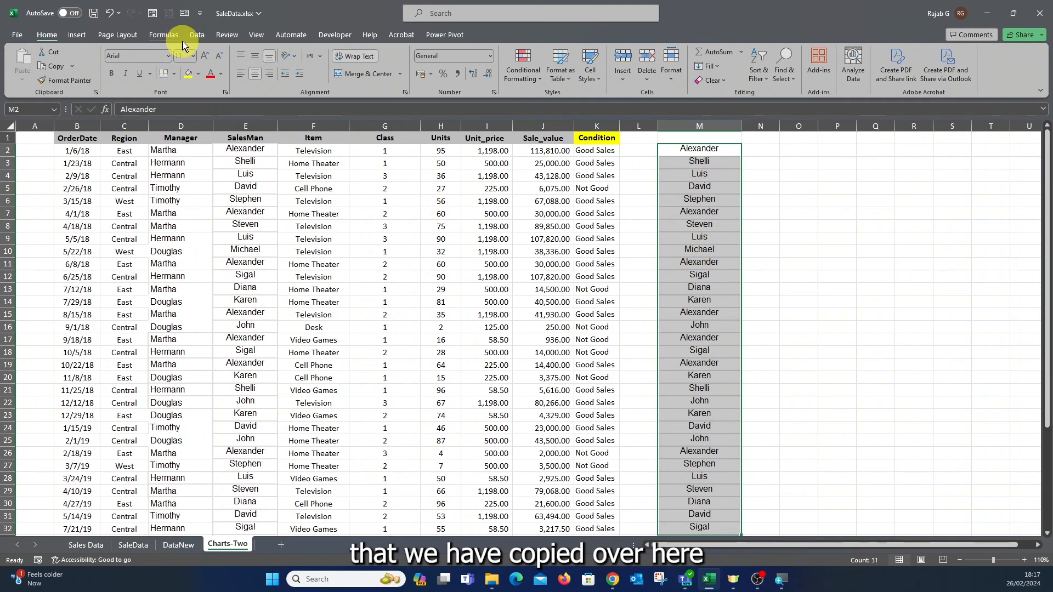
# Run Remove Duplicates on column M, leaving 11 unique names from Alexander to John.
pyautogui.click(195, 34)
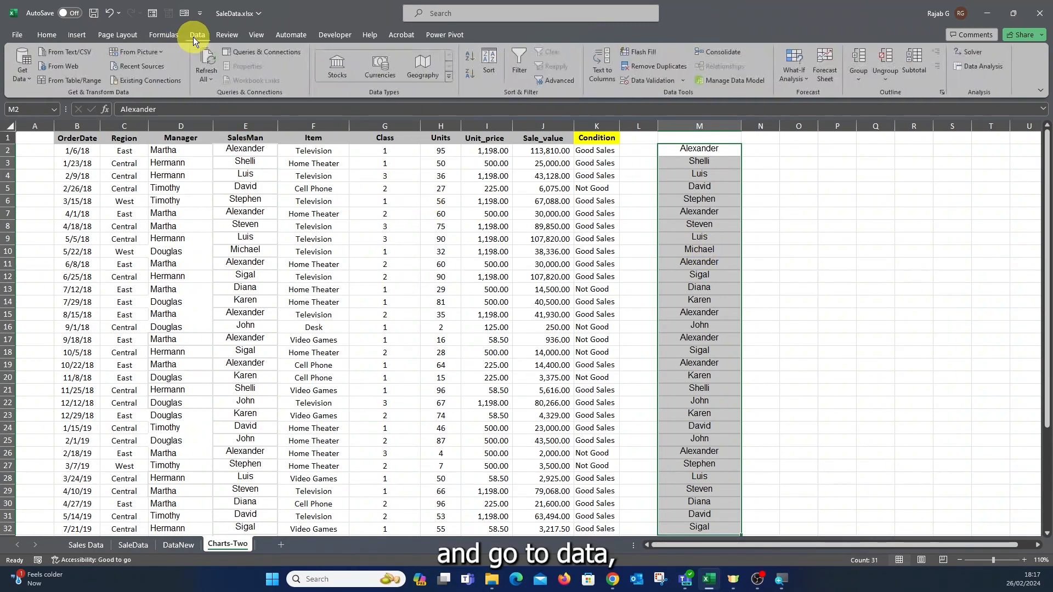
pyautogui.click(650, 68)
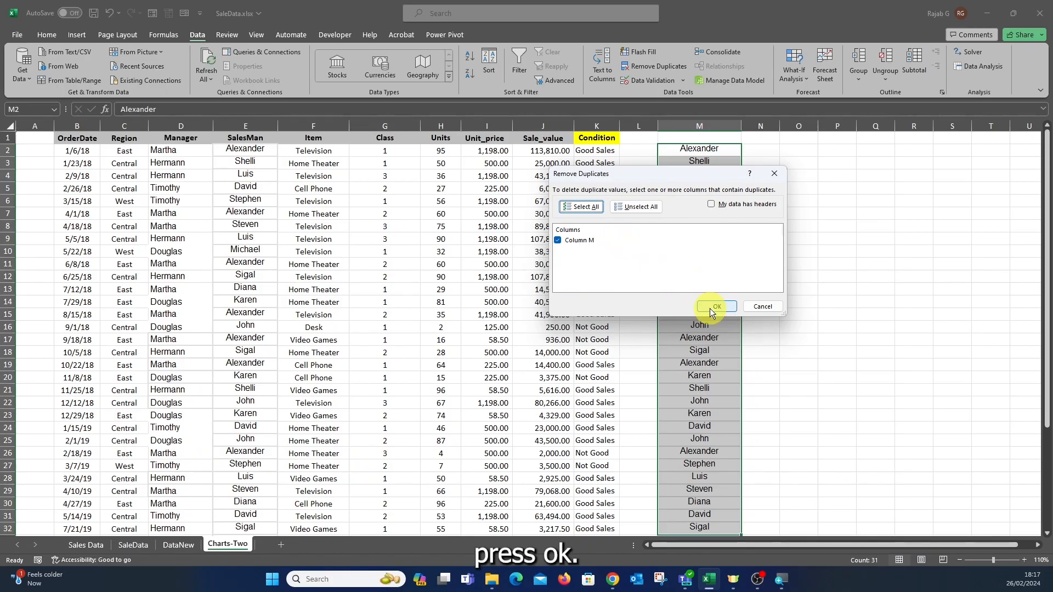
pyautogui.click(711, 307)
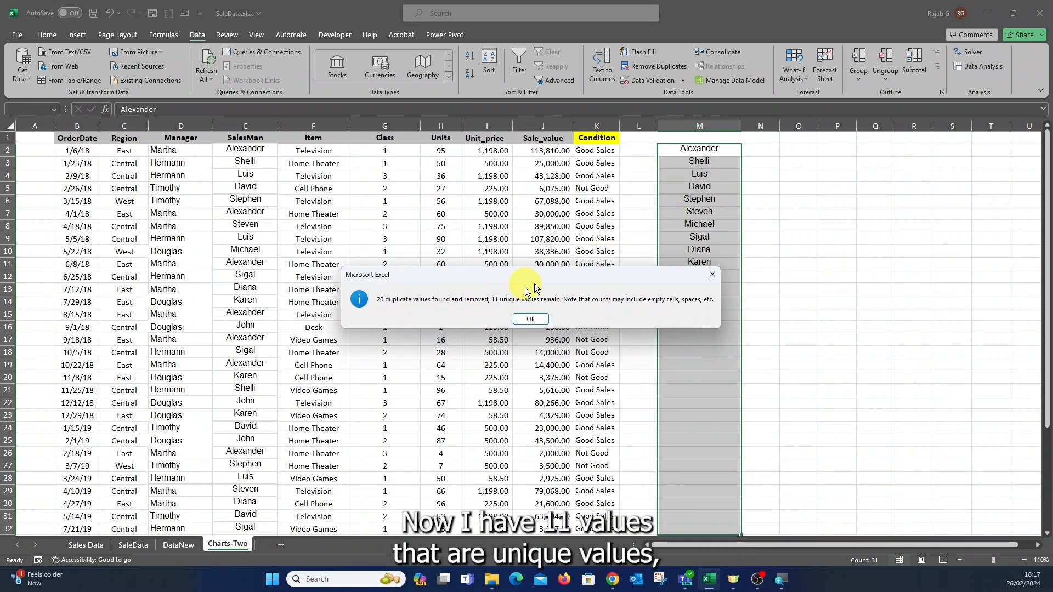
pyautogui.click(530, 320)
# Enter headers 'SalesMen' in M1 and 'Total Sales' in N1, and autofit column N.
pyautogui.click(761, 150)
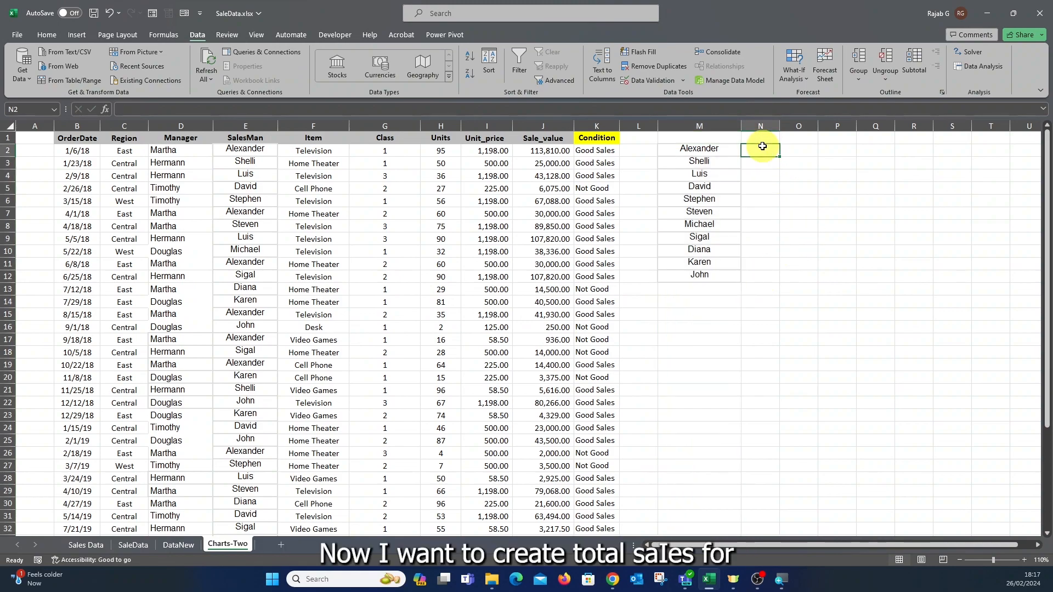
pyautogui.click(709, 140)
pyautogui.write('SalesMen')
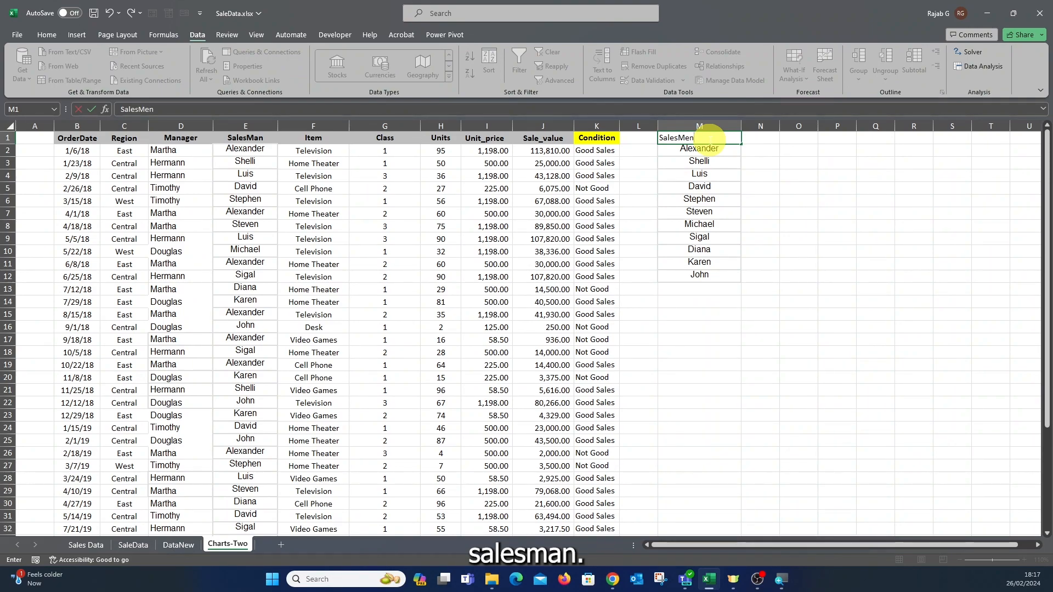
pyautogui.click(760, 140)
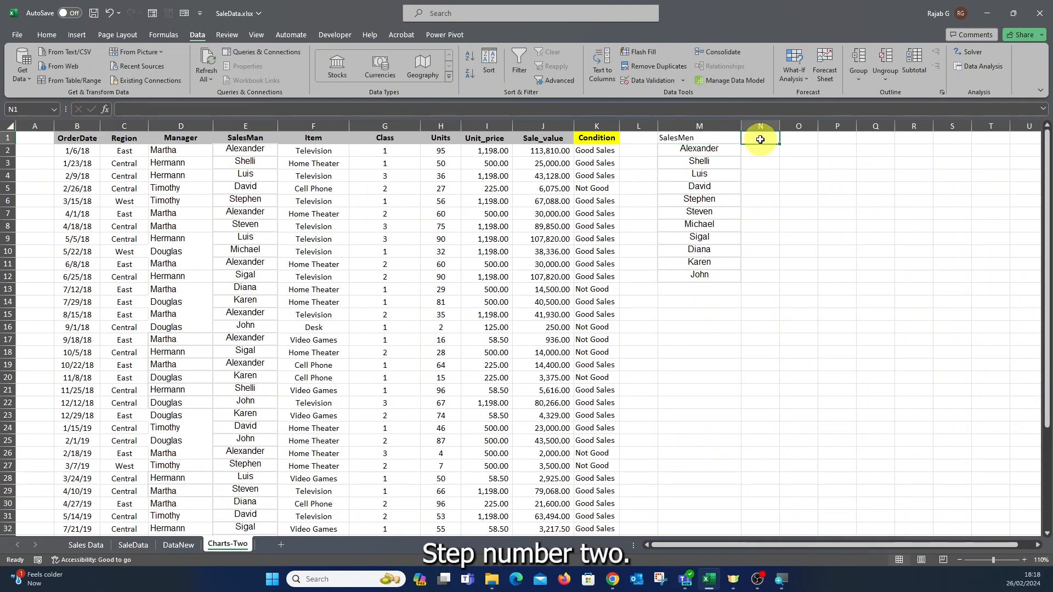
pyautogui.write('Total Sales')
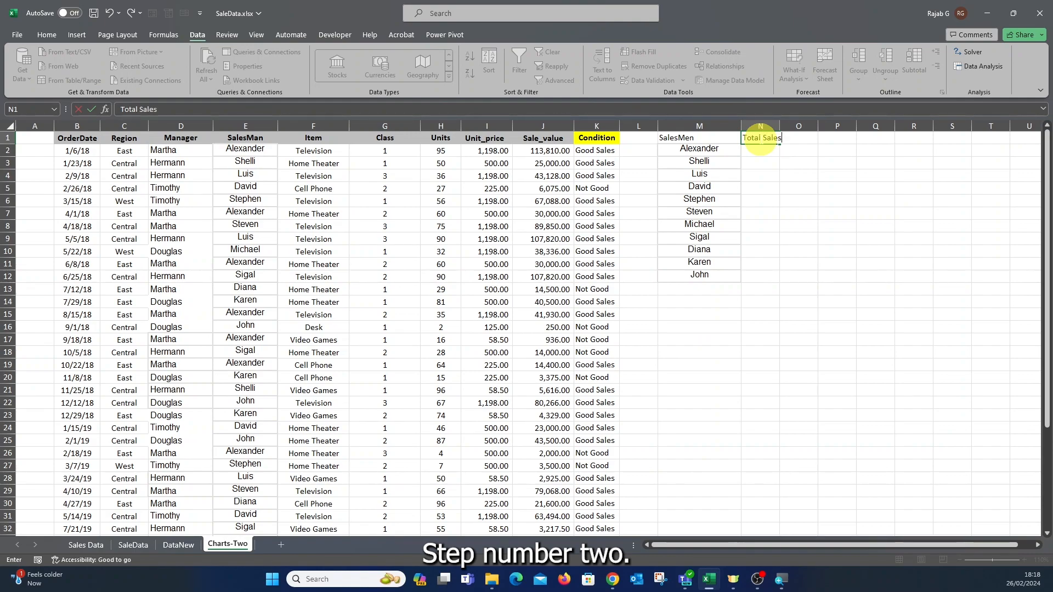
pyautogui.click(762, 201)
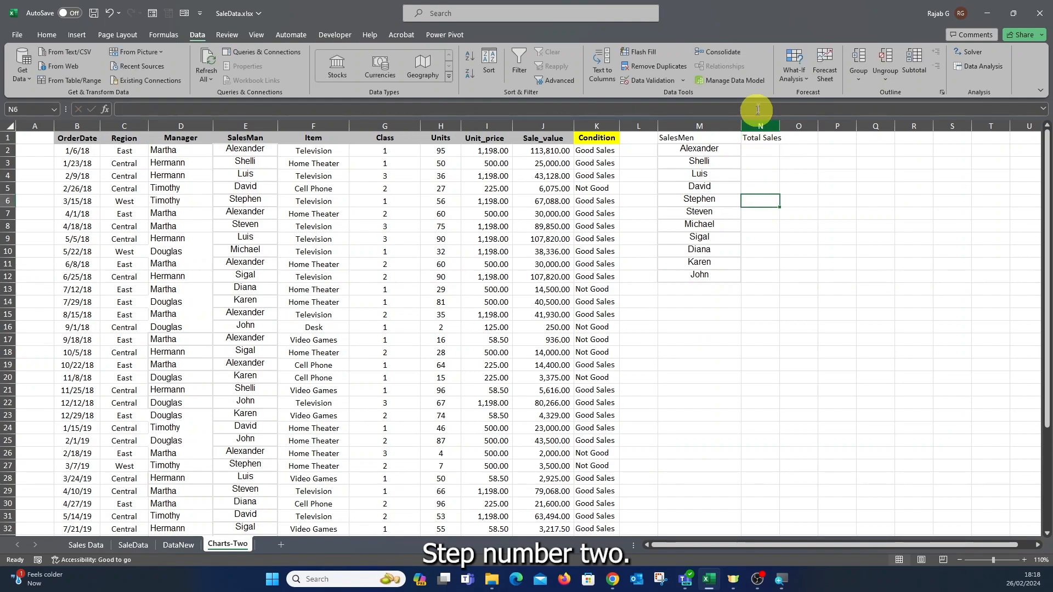
pyautogui.doubleClick(780, 129)
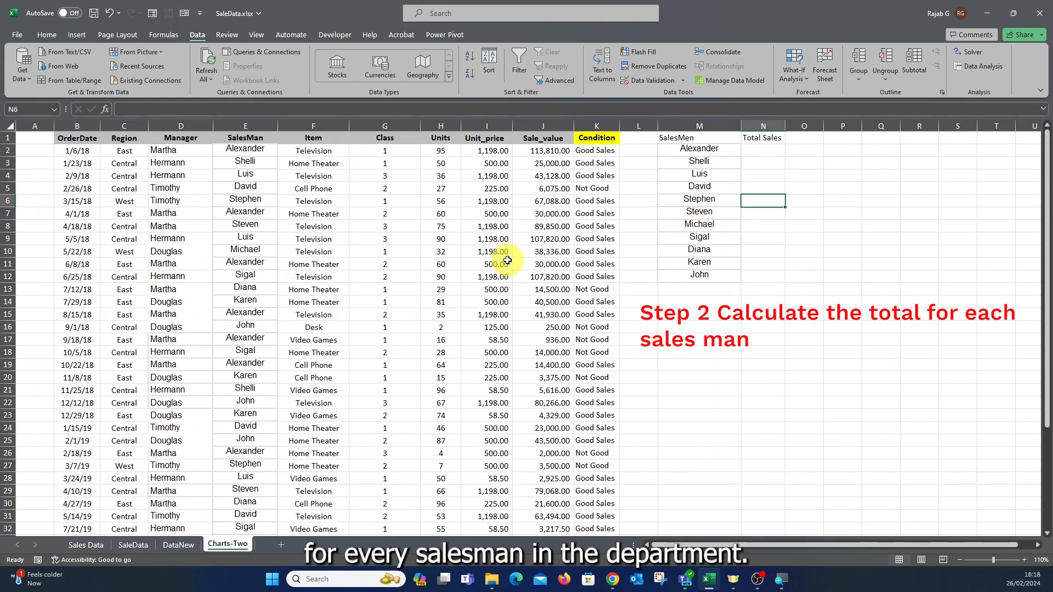
# Enter =SUMIF(E2:E32,M2,J2:J32) in N2 and fill it down to N12.
pyautogui.click(755, 150)
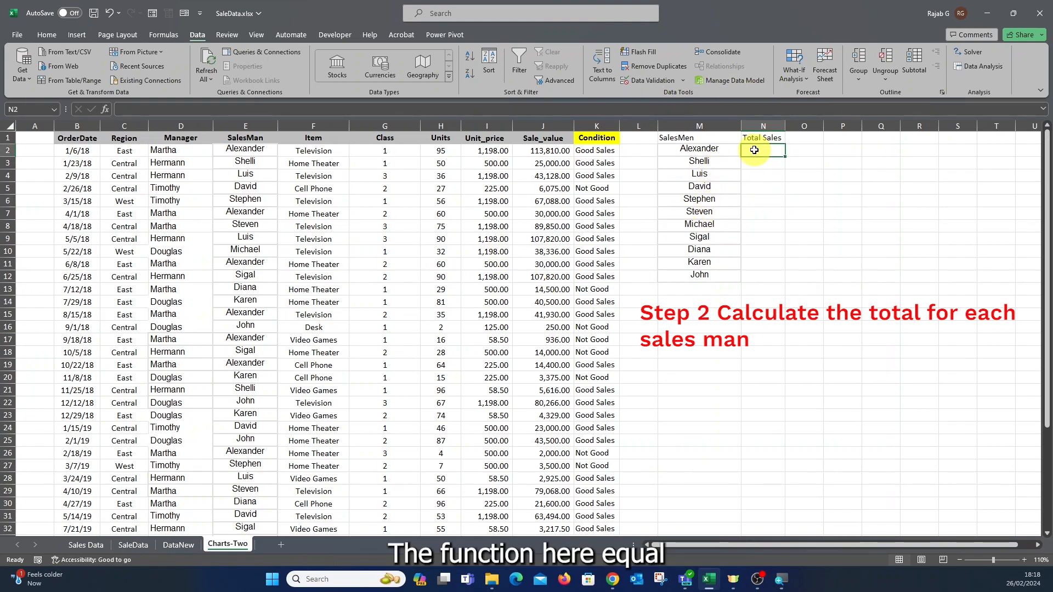
pyautogui.write('=')
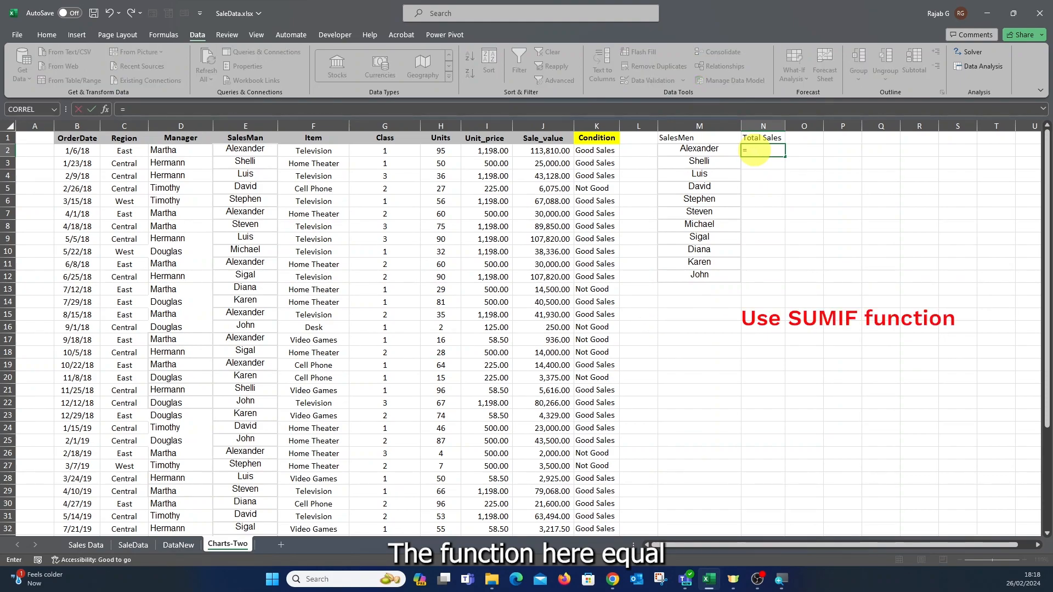
pyautogui.write('sumi')
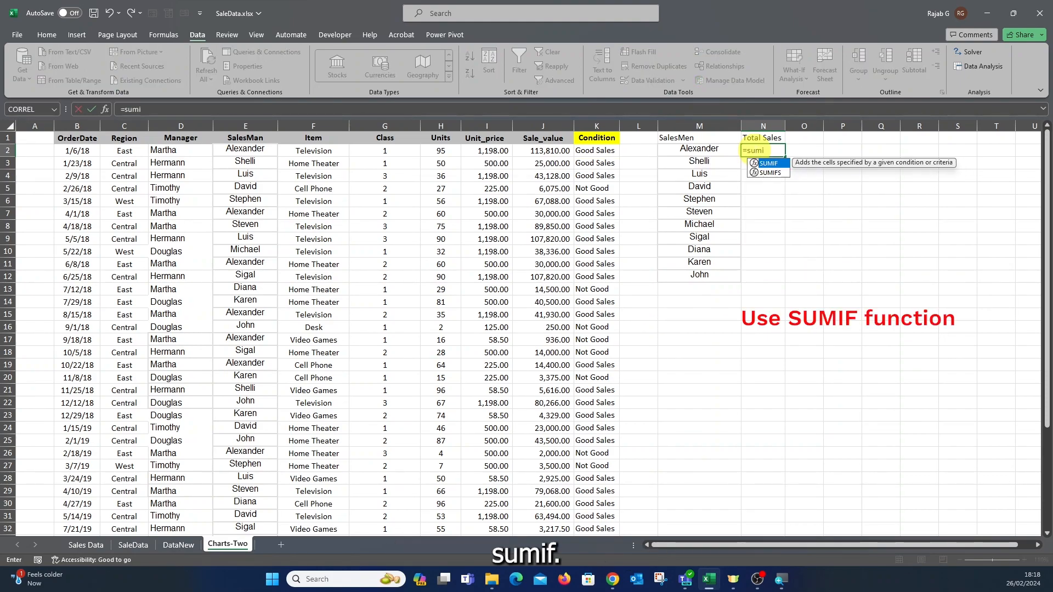
pyautogui.write('f(')
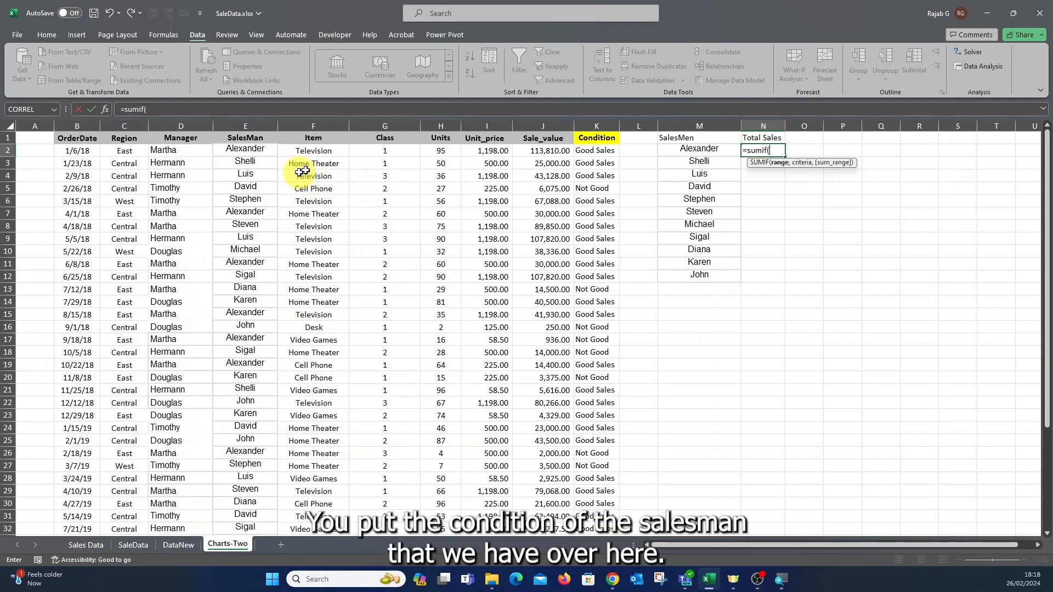
pyautogui.click(242, 149)
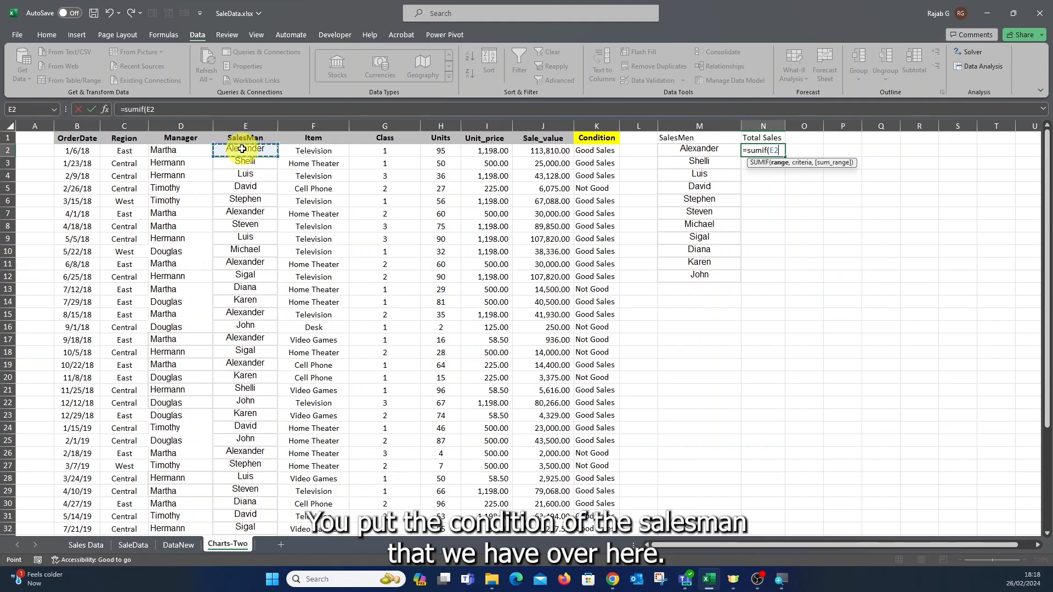
pyautogui.hotkey('ctrl', 'shift', 'Down')
pyautogui.write(',')
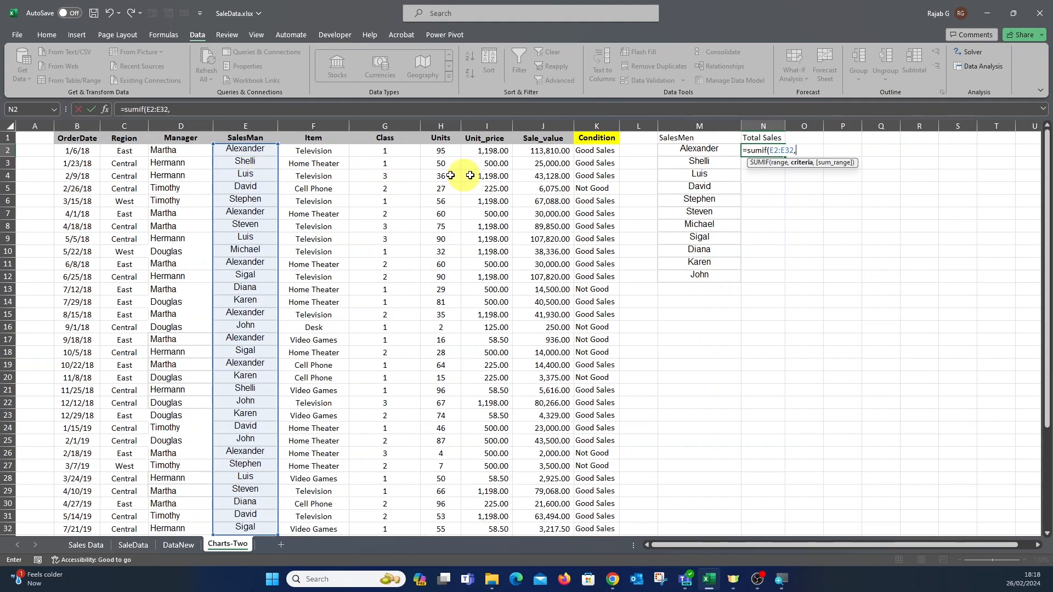
pyautogui.click(687, 148)
pyautogui.write(',')
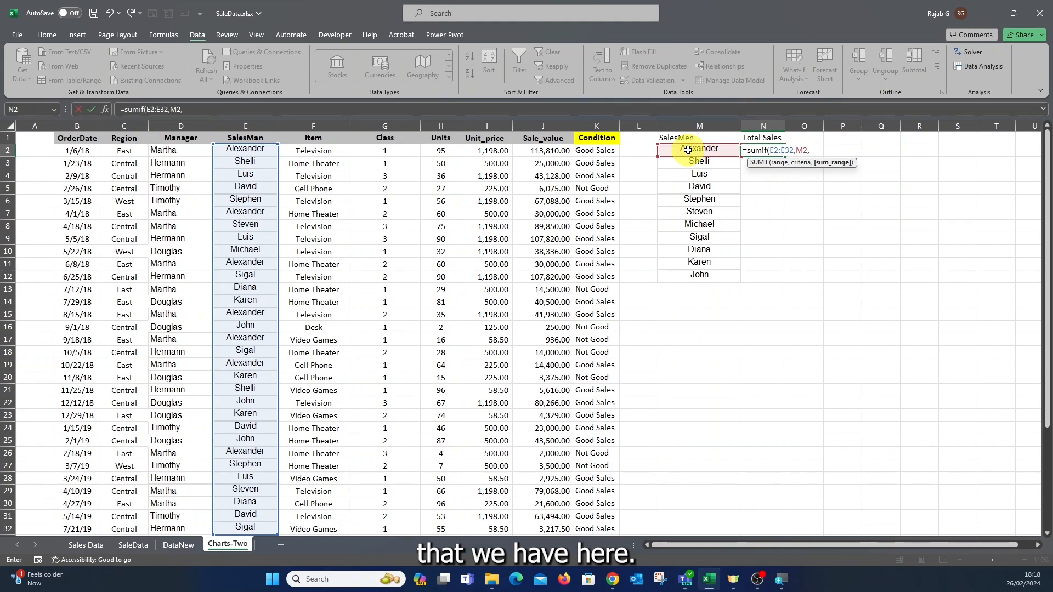
pyautogui.click(543, 150)
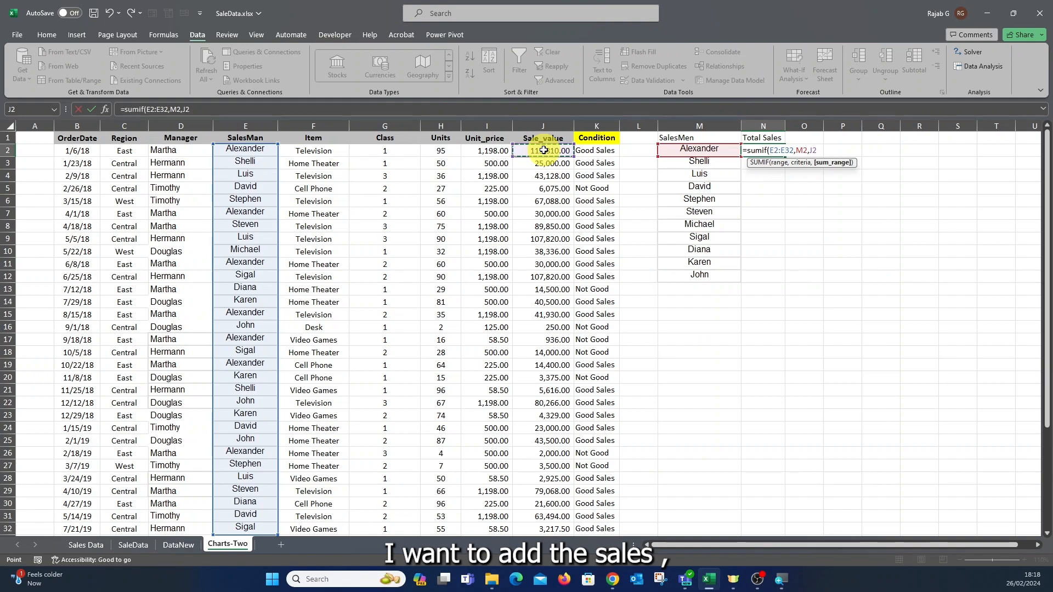
pyautogui.hotkey('ctrl', 'shift', 'Down')
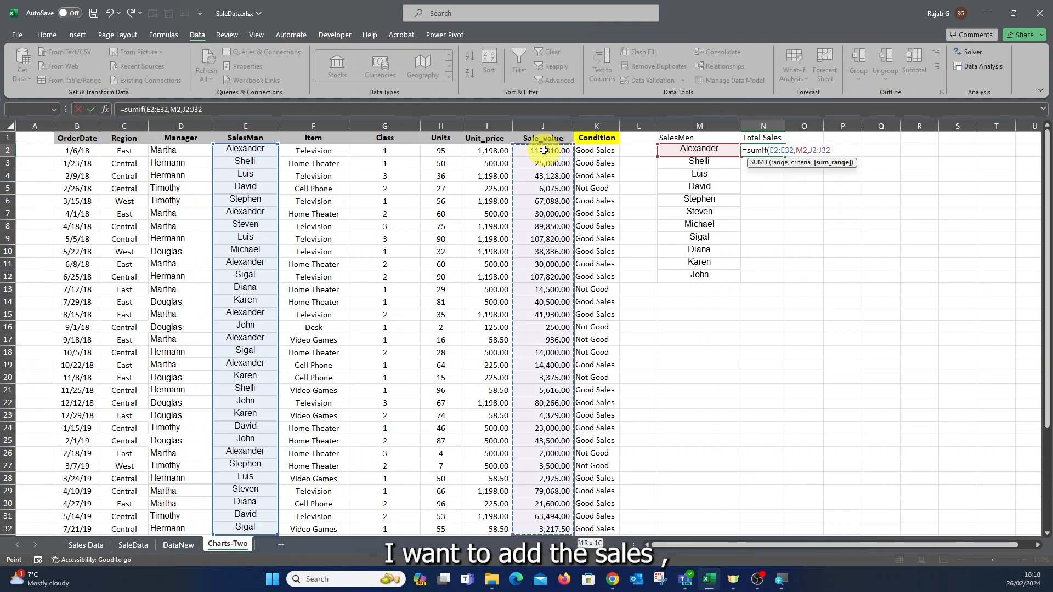
pyautogui.write(')')
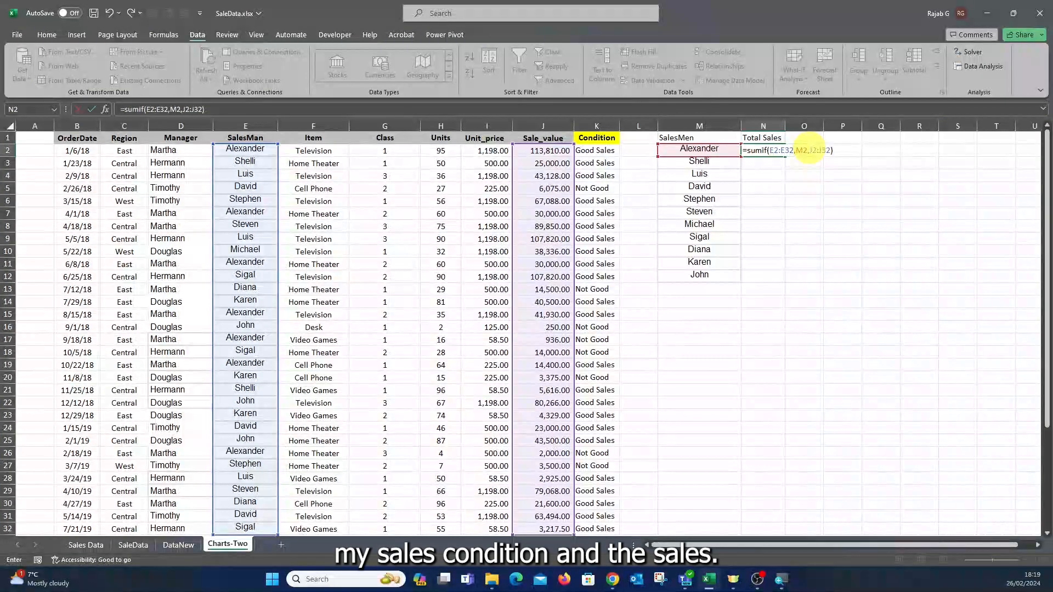
pyautogui.hotkey('ctrl', 'Return')
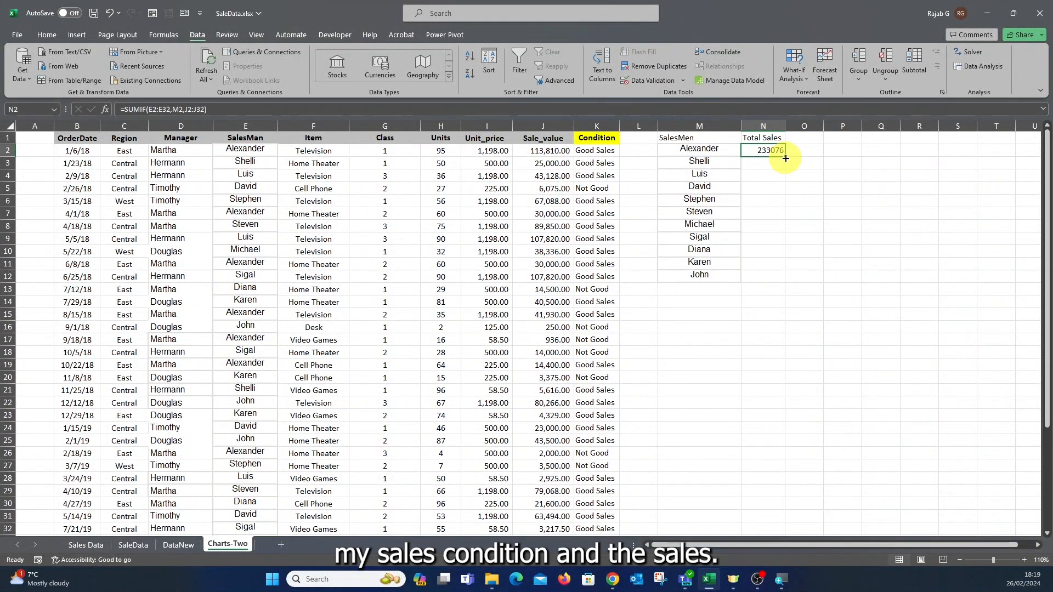
pyautogui.moveTo(785, 158); pyautogui.dragTo(791, 277)
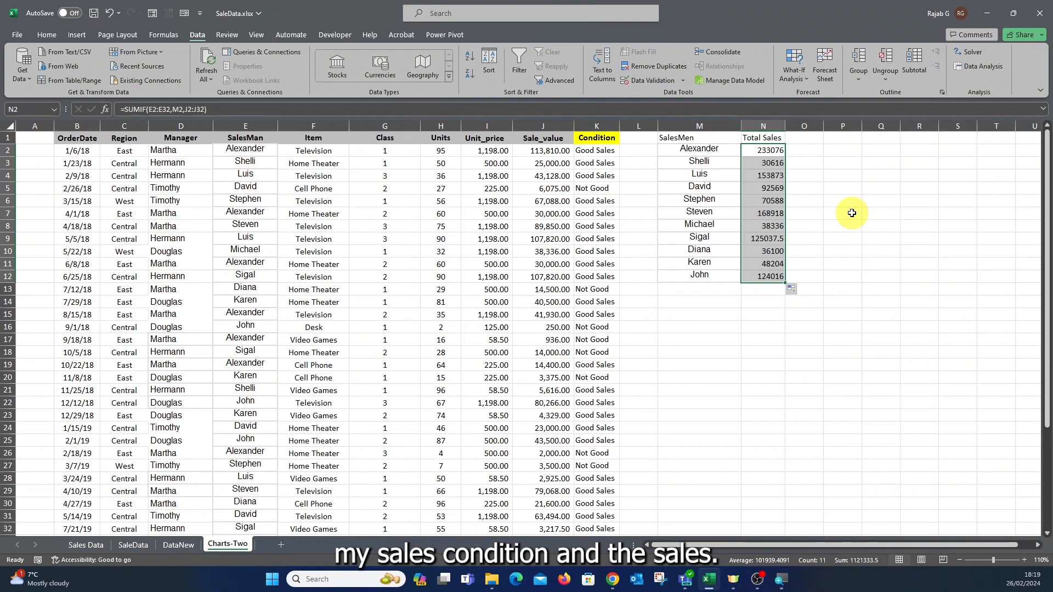
pyautogui.click(848, 212)
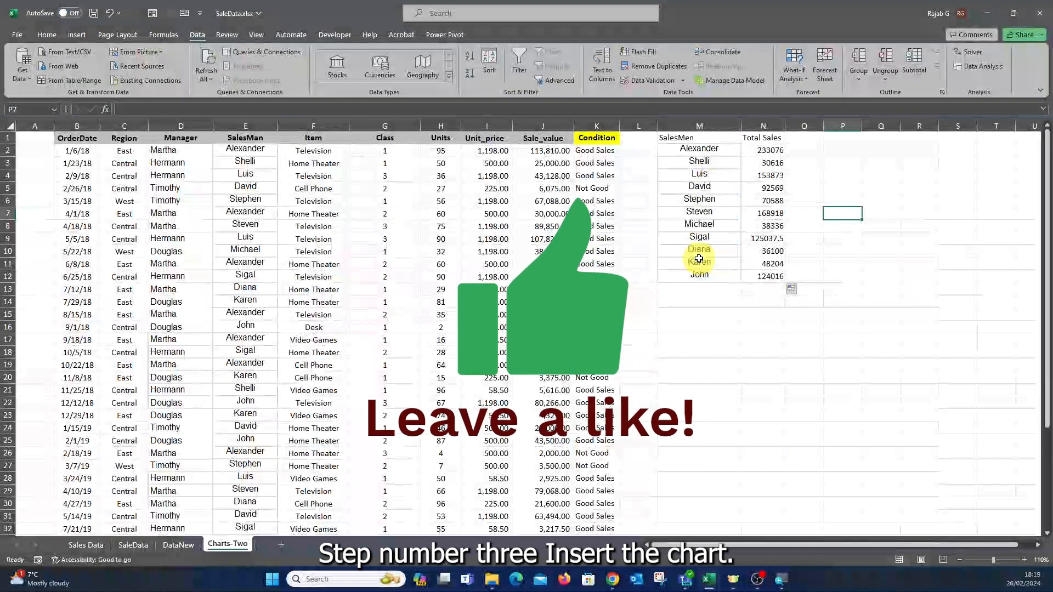
# Insert a clustered column chart from the SalesMen and Total Sales table M1:N12.
pyautogui.click(692, 327)
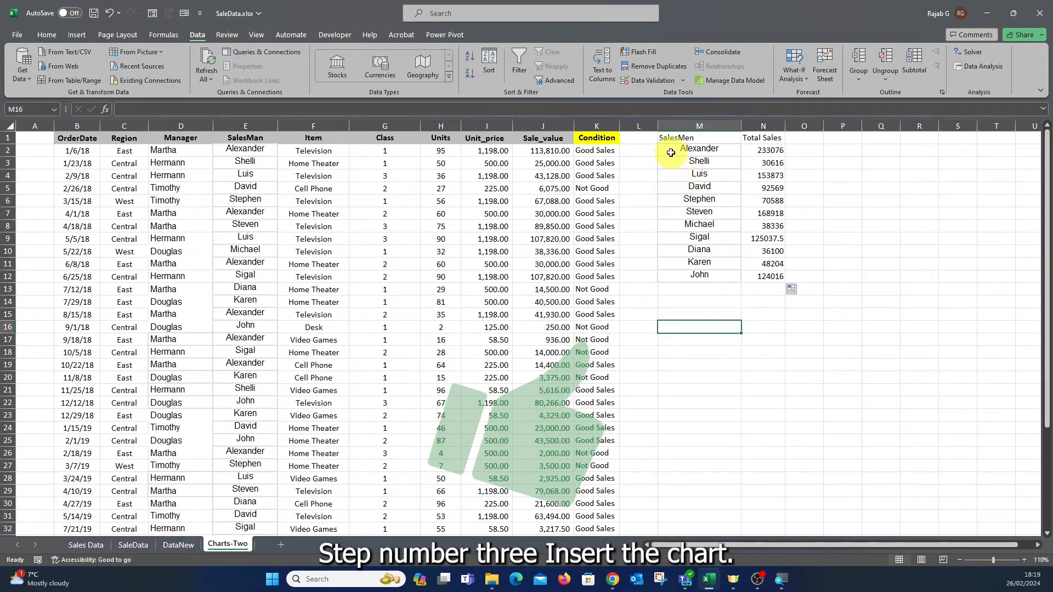
pyautogui.moveTo(665, 137); pyautogui.dragTo(770, 279)
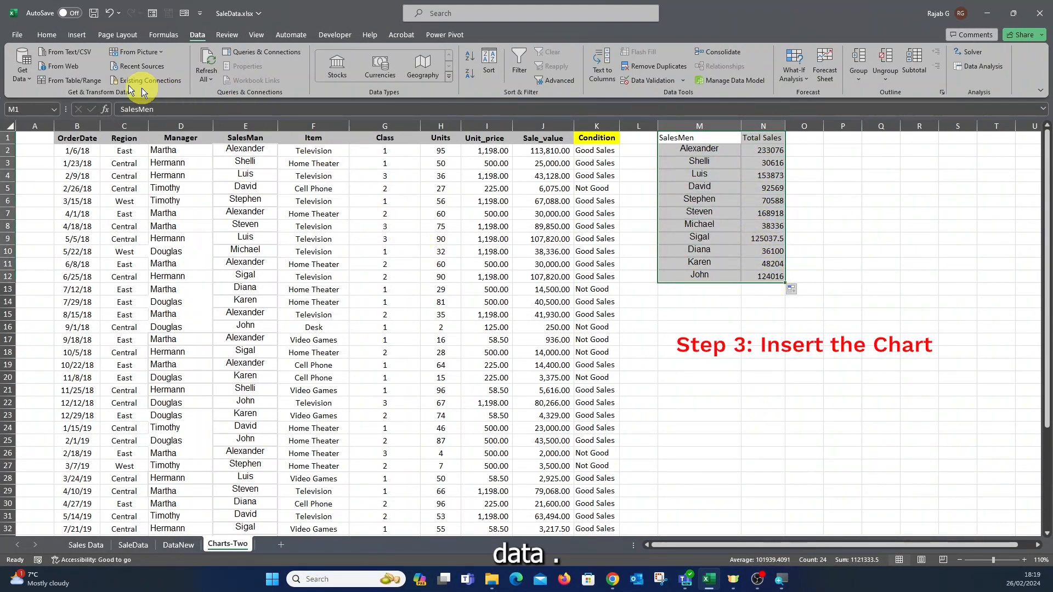
pyautogui.click(77, 36)
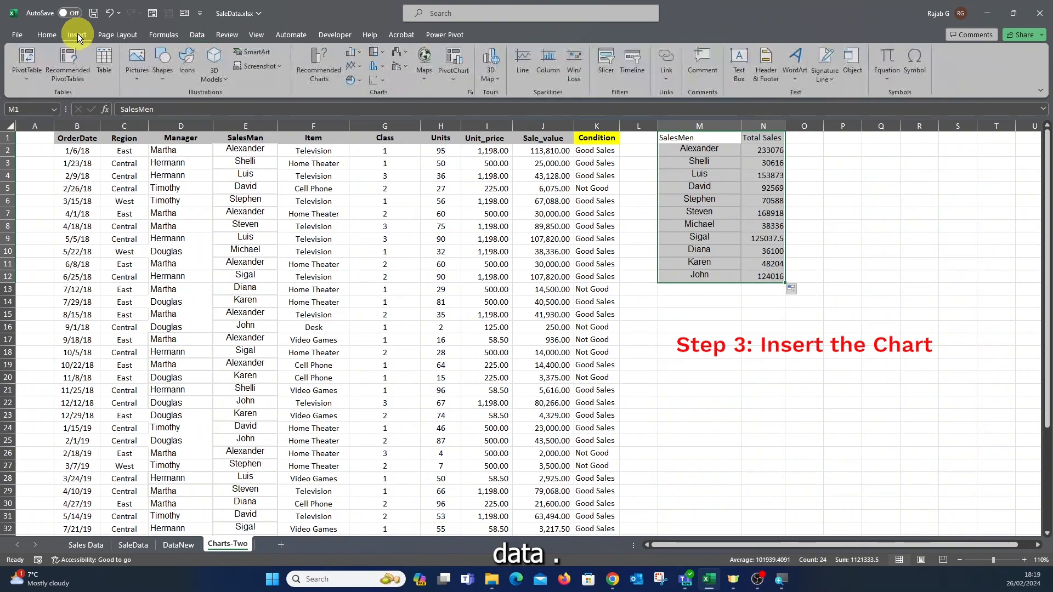
pyautogui.click(363, 49)
pyautogui.click(363, 91)
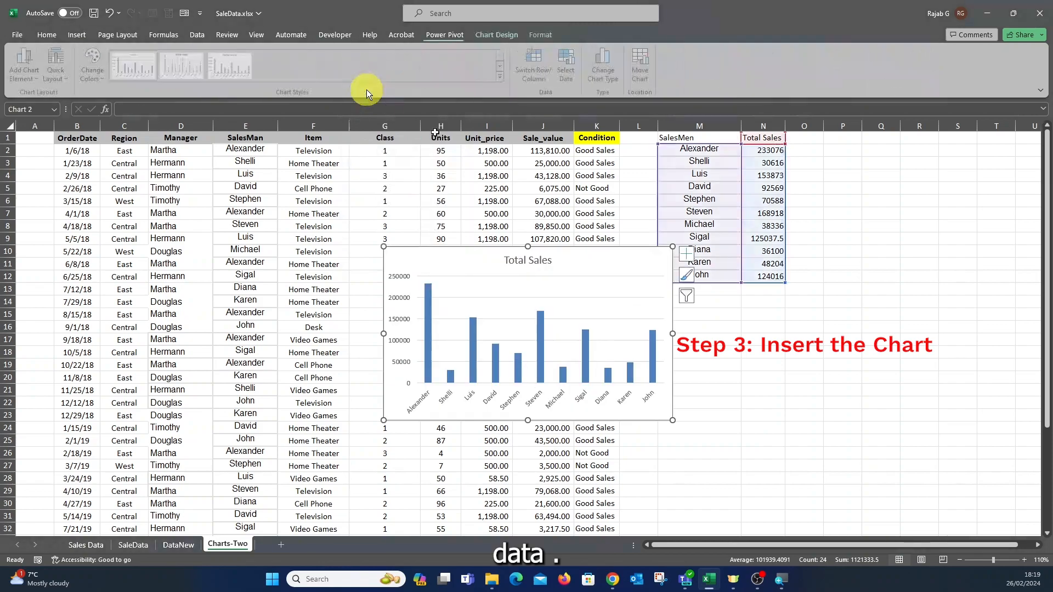
# Reposition the chart beside the summary table, to its right.
pyautogui.moveTo(630, 263); pyautogui.dragTo(881, 307)
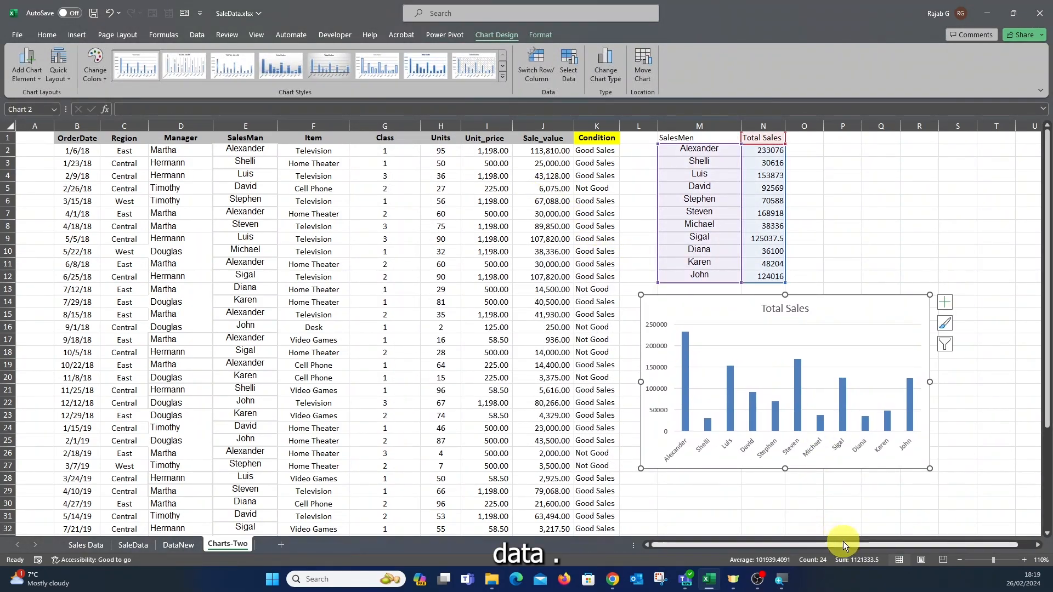
pyautogui.moveTo(843, 542); pyautogui.dragTo(865, 542)
pyautogui.click(945, 433)
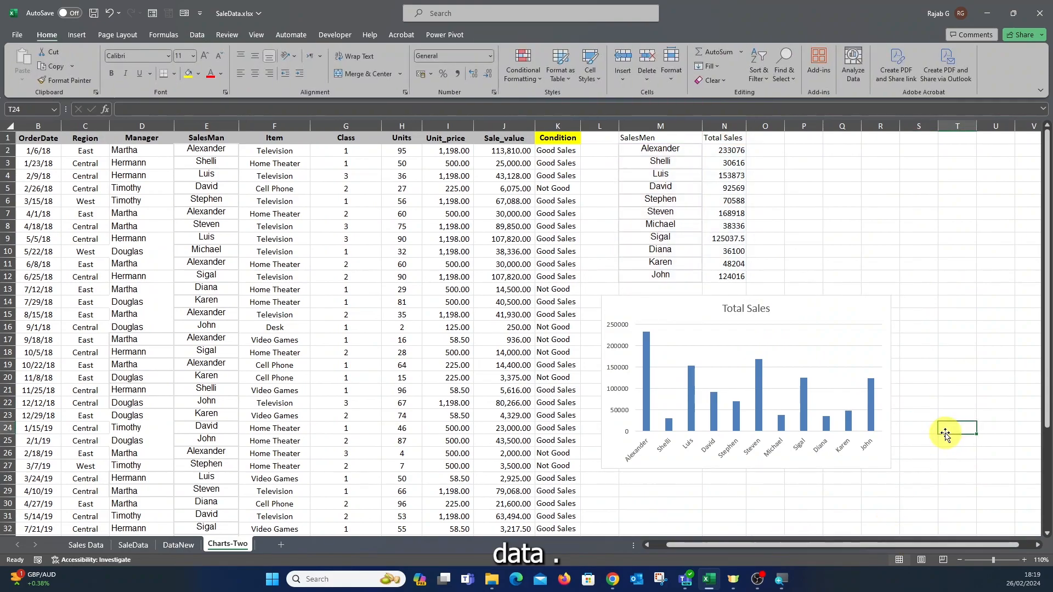
pyautogui.press('Right')
pyautogui.press('Right')
pyautogui.press('Right')
pyautogui.press('Right')
pyautogui.press('Right')
pyautogui.press('Right')
pyautogui.press('Right')
pyautogui.press('Right')
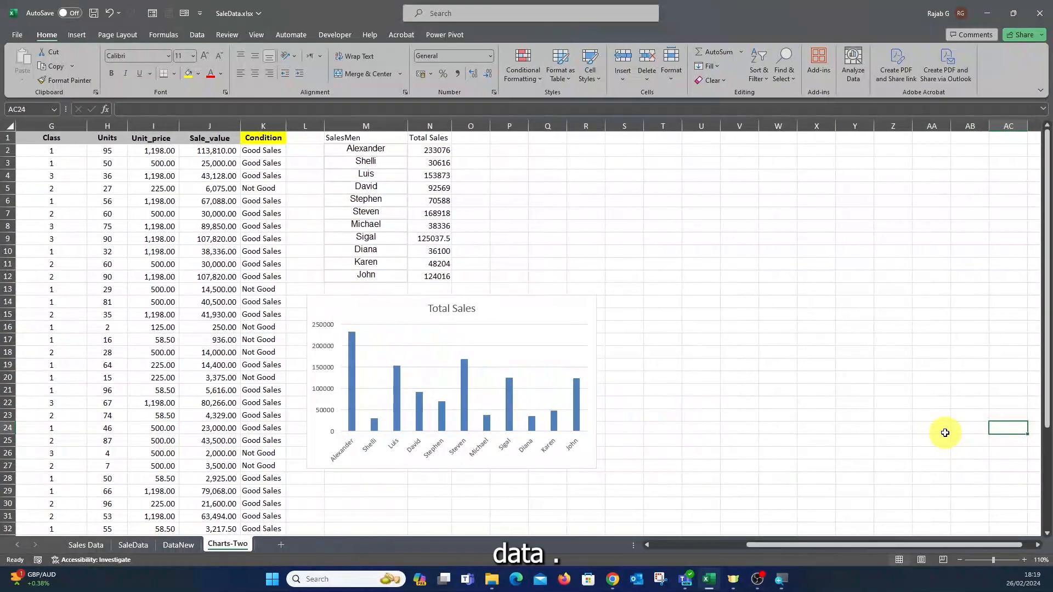
pyautogui.moveTo(564, 313); pyautogui.dragTo(723, 145)
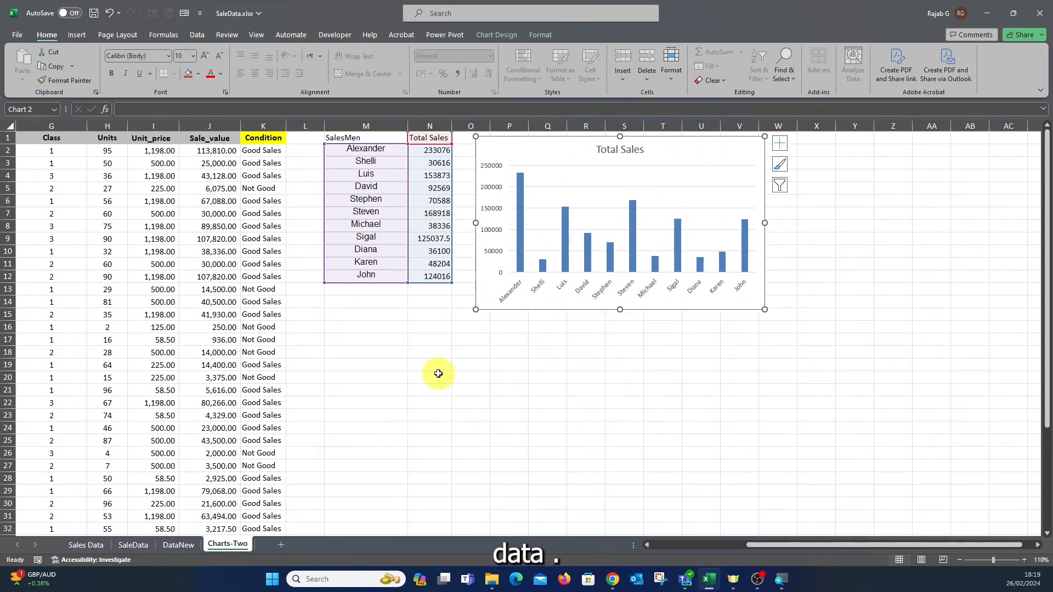
pyautogui.moveTo(684, 147); pyautogui.dragTo(698, 195)
# Add axis titles, naming the horizontal one SALESMEN and the vertical one TOTAL SALES.
pyautogui.click(796, 190)
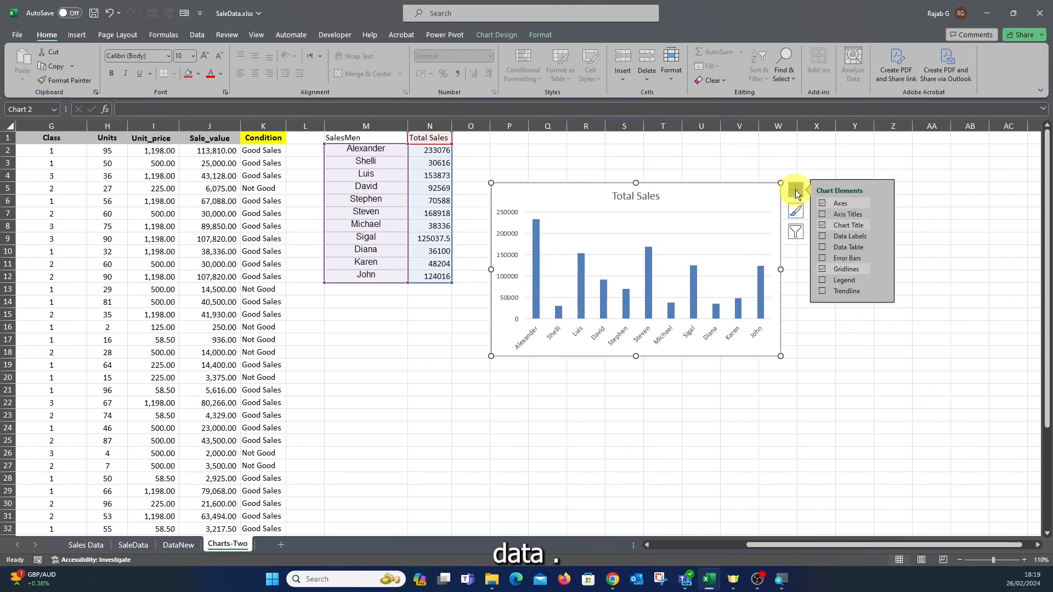
pyautogui.click(823, 214)
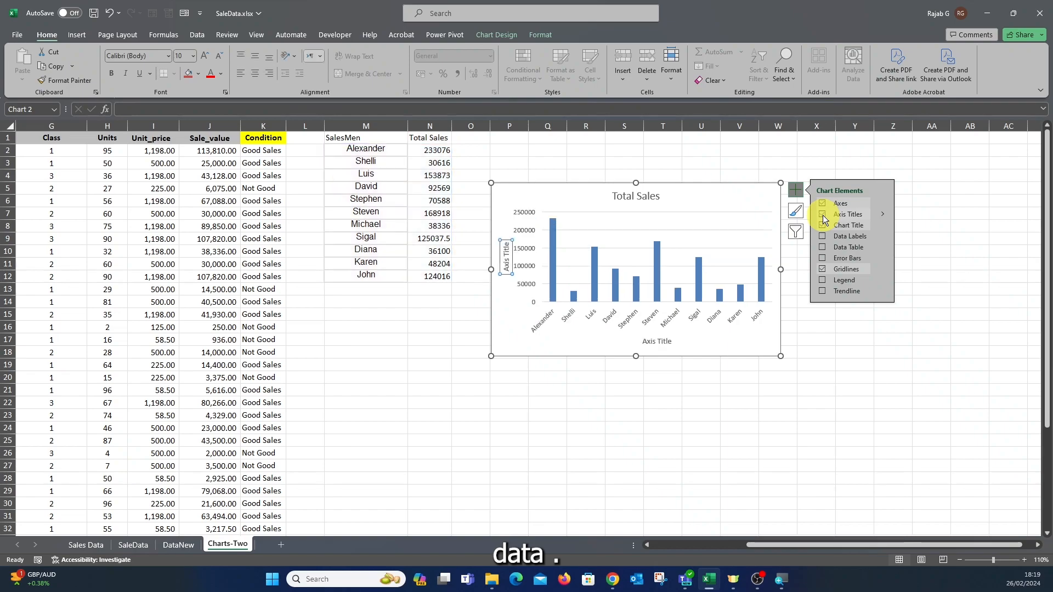
pyautogui.doubleClick(652, 342)
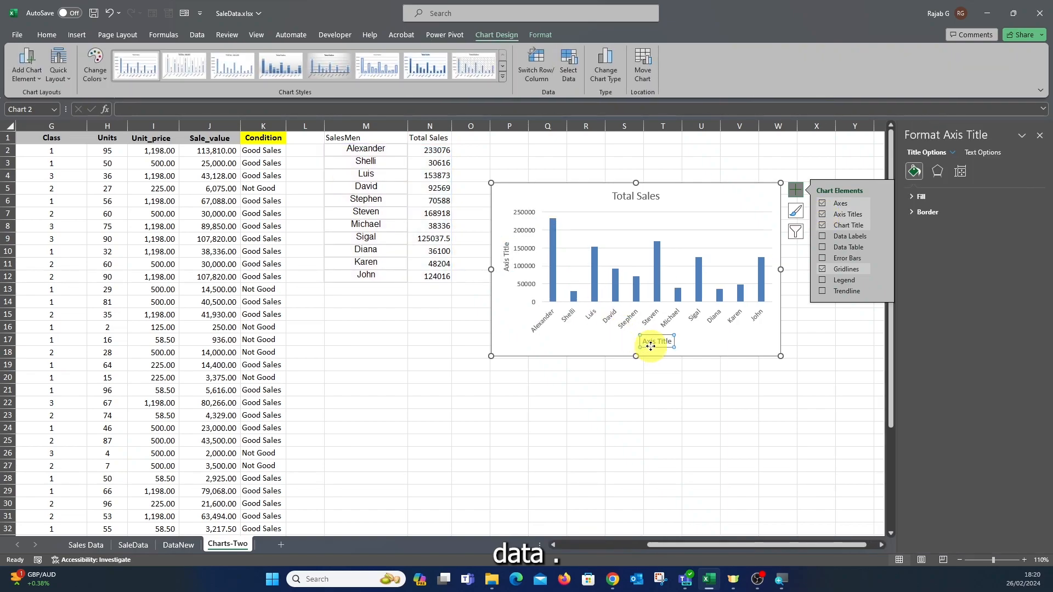
pyautogui.tripleClick(670, 341)
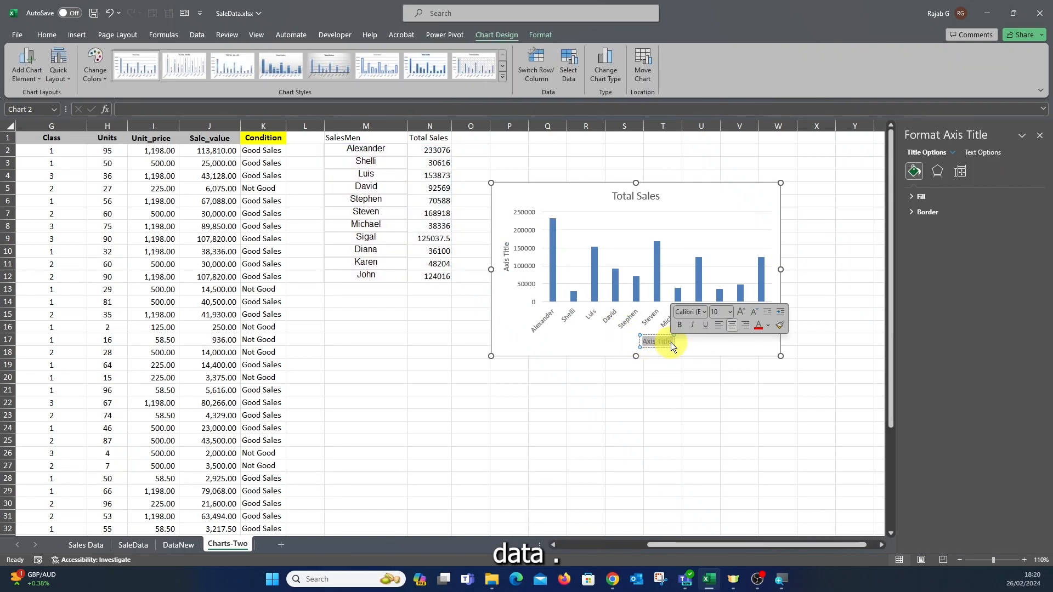
pyautogui.write('SALES')
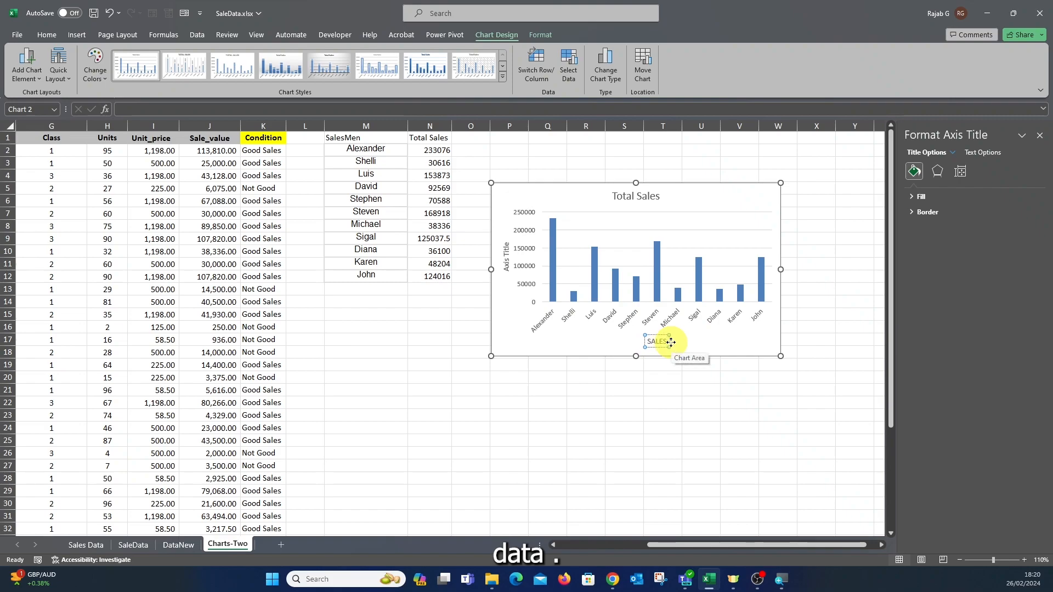
pyautogui.write('MEN')
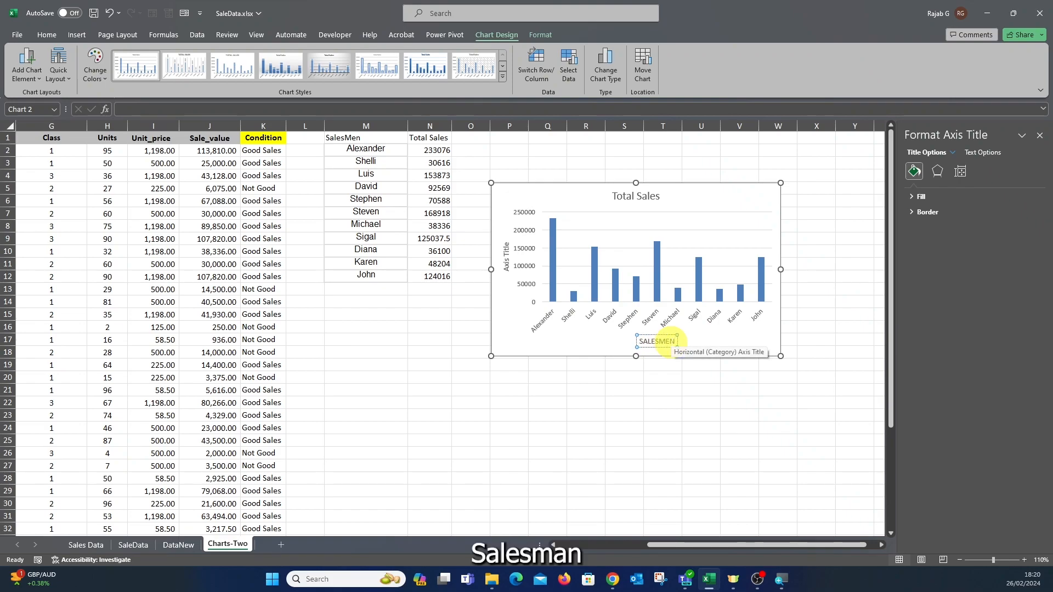
pyautogui.click(507, 266)
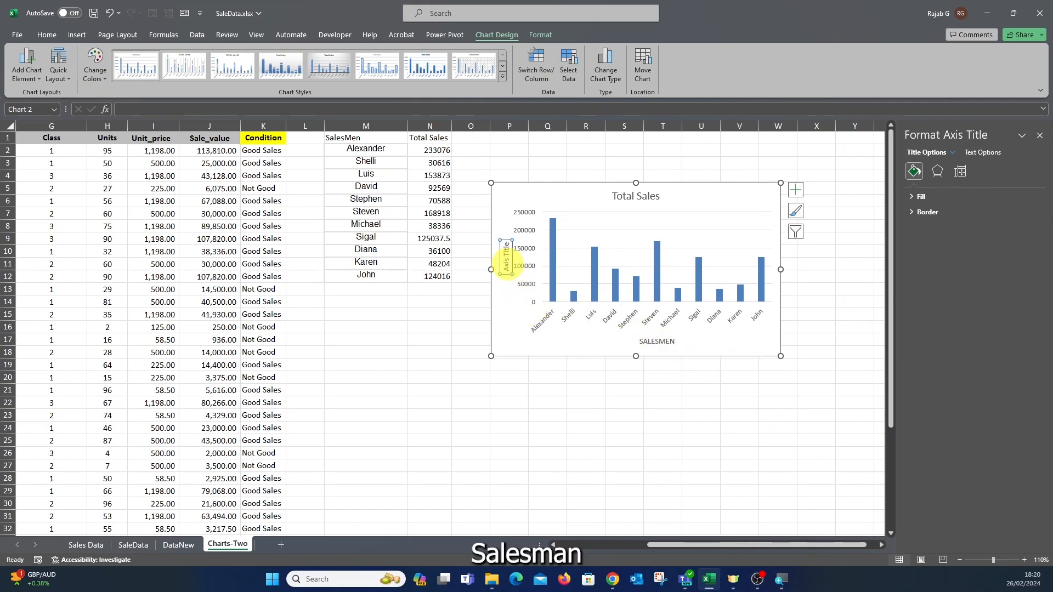
pyautogui.moveTo(507, 270); pyautogui.dragTo(508, 251)
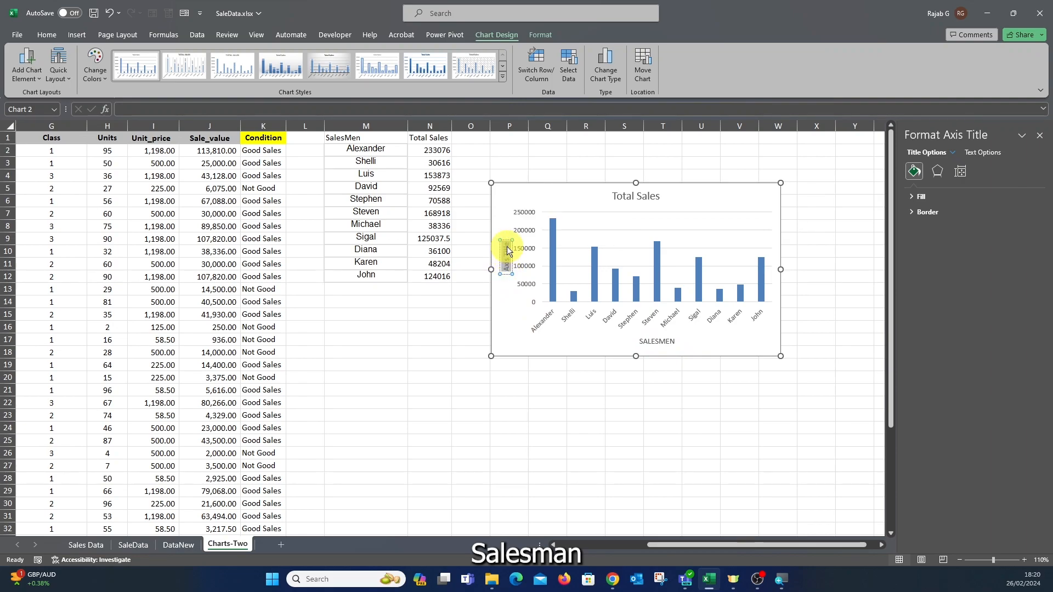
pyautogui.write('TOTAL SALES')
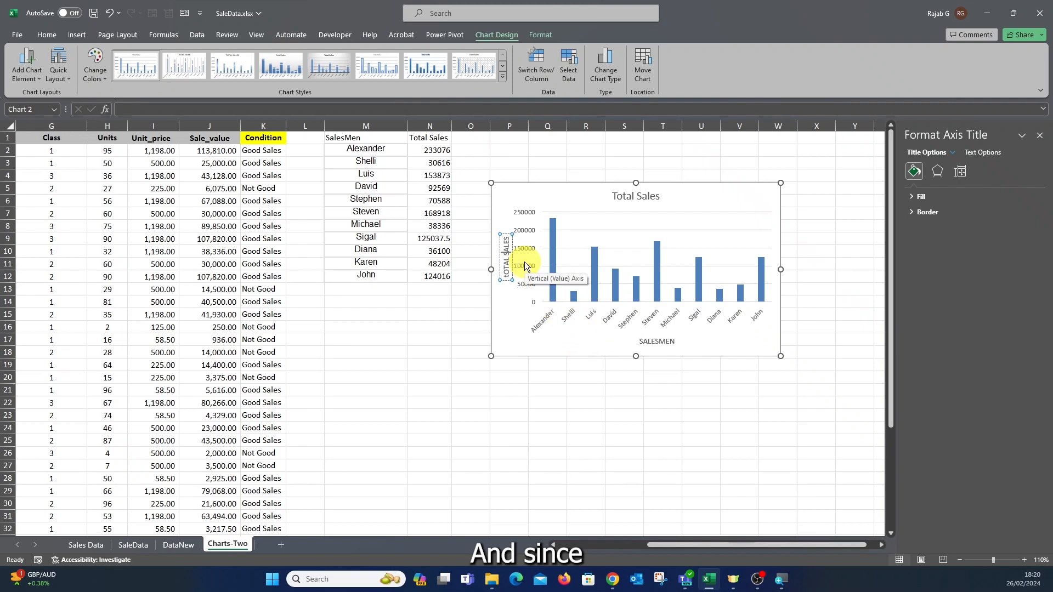
# Deselect and reselect the chart, then close the Format Chart Area pane.
pyautogui.click(595, 428)
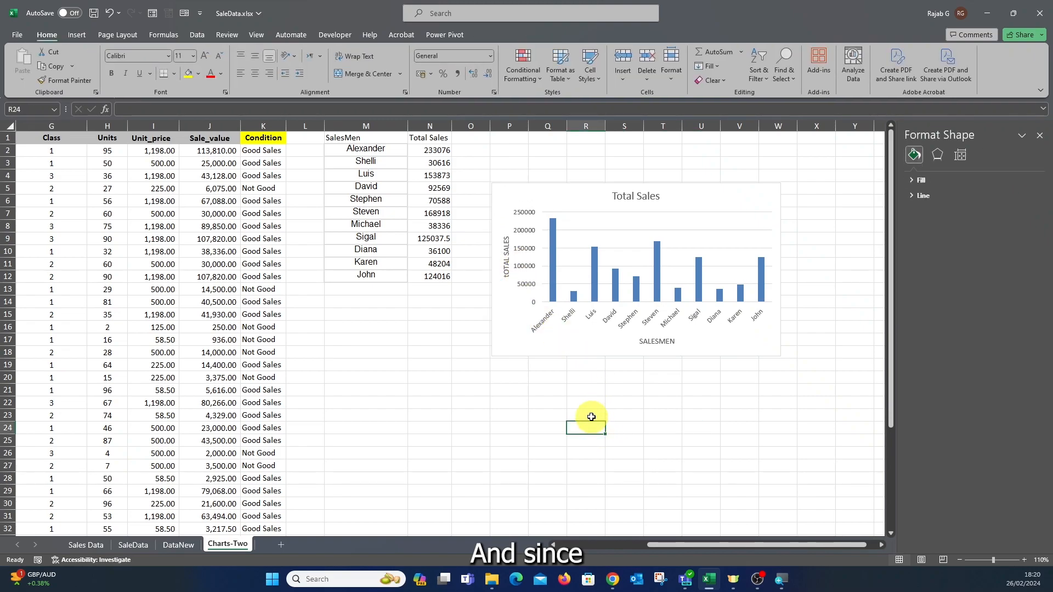
pyautogui.click(551, 204)
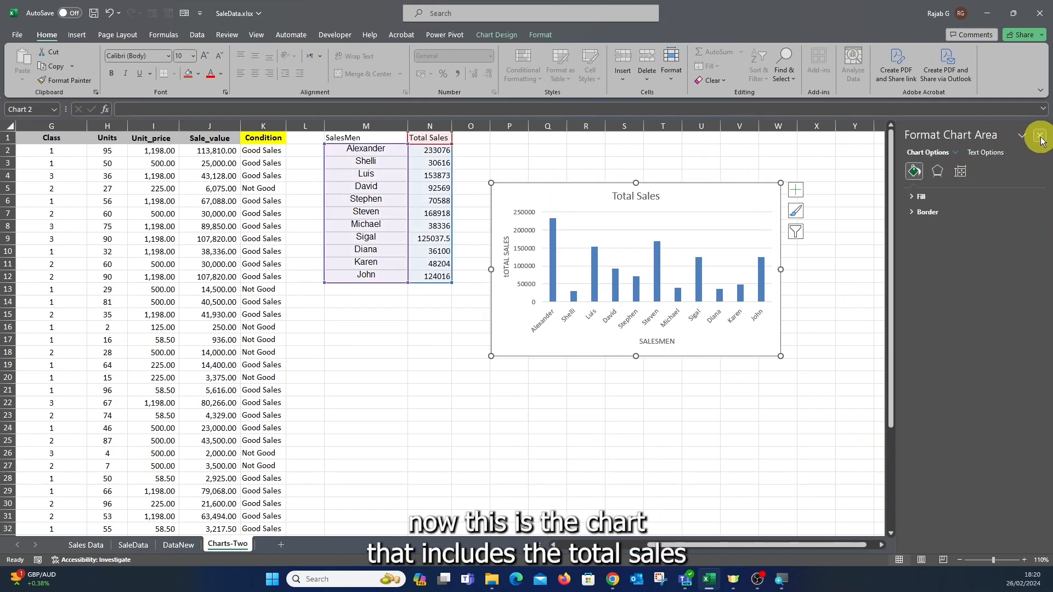
pyautogui.click(1040, 135)
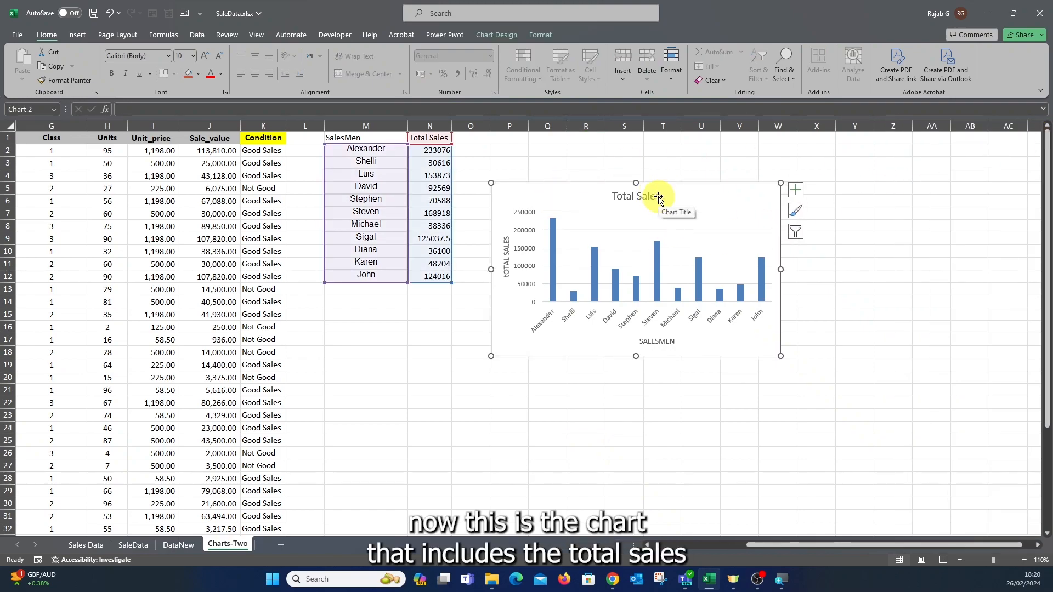